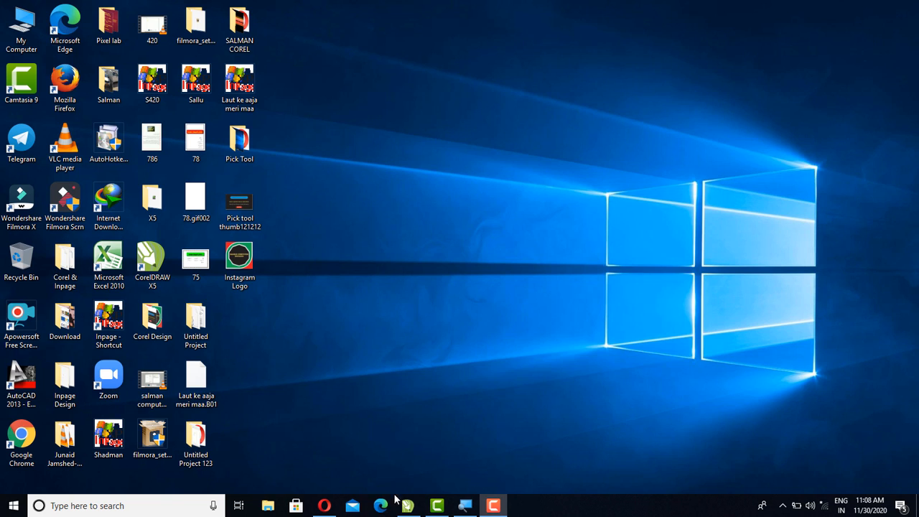
Step: Switch to the open CorelDRAW document and set its page size to A4
mouse_move(409, 508)
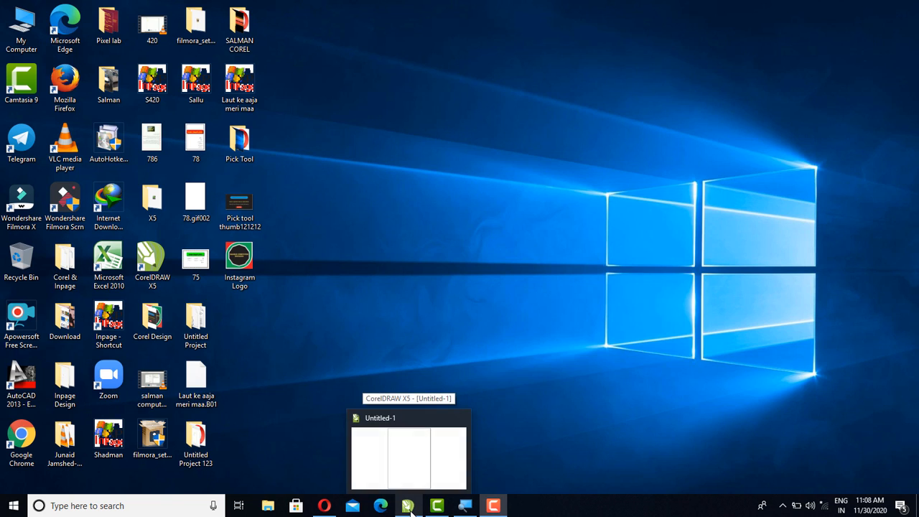
click(408, 506)
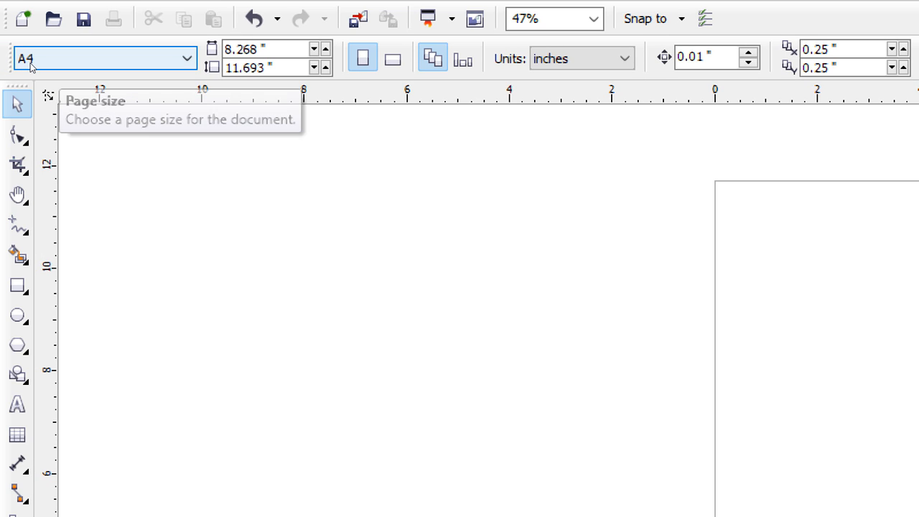
click(92, 60)
key(Down)
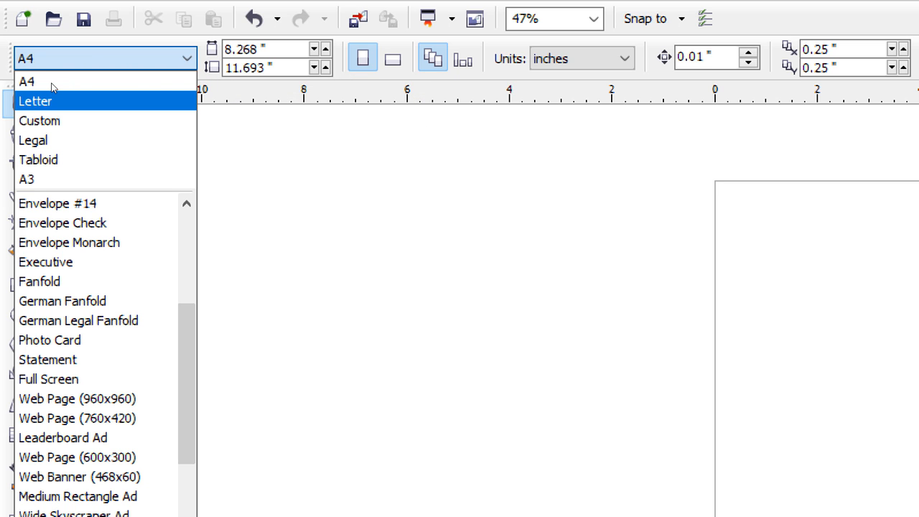
key(Down)
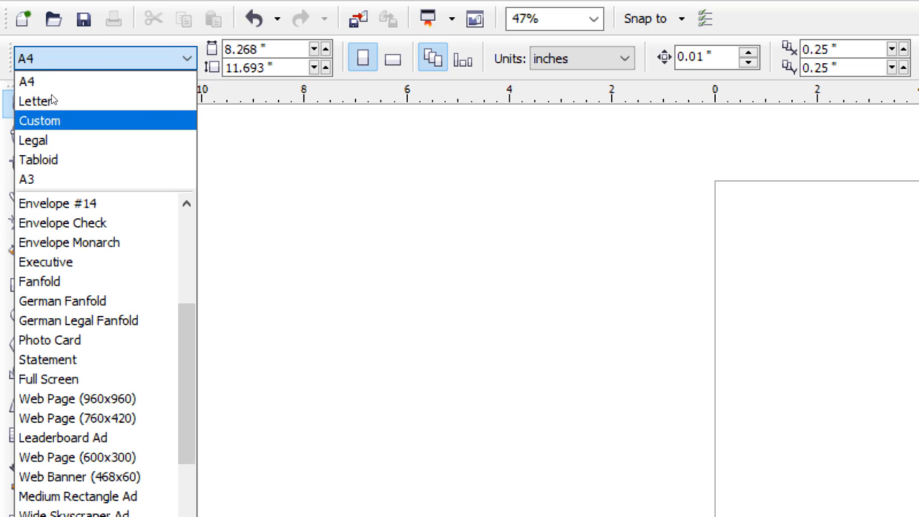
key(Up)
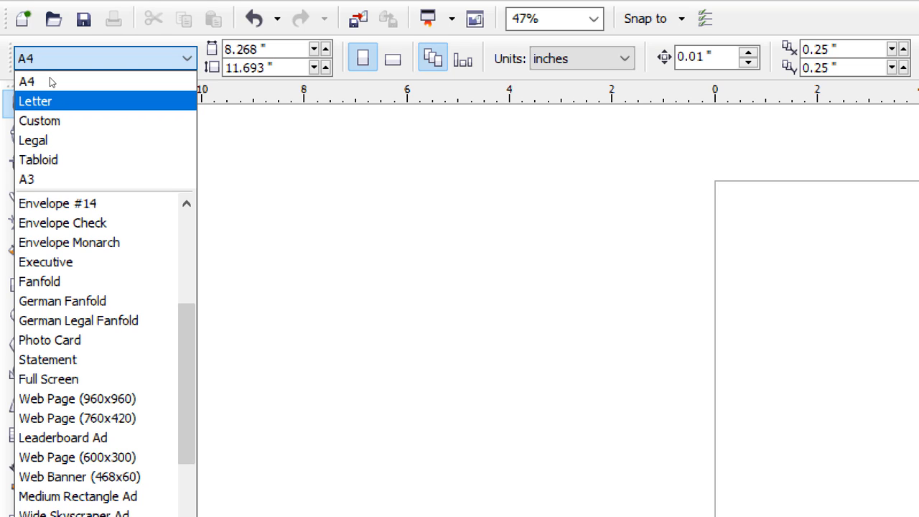
key(Up)
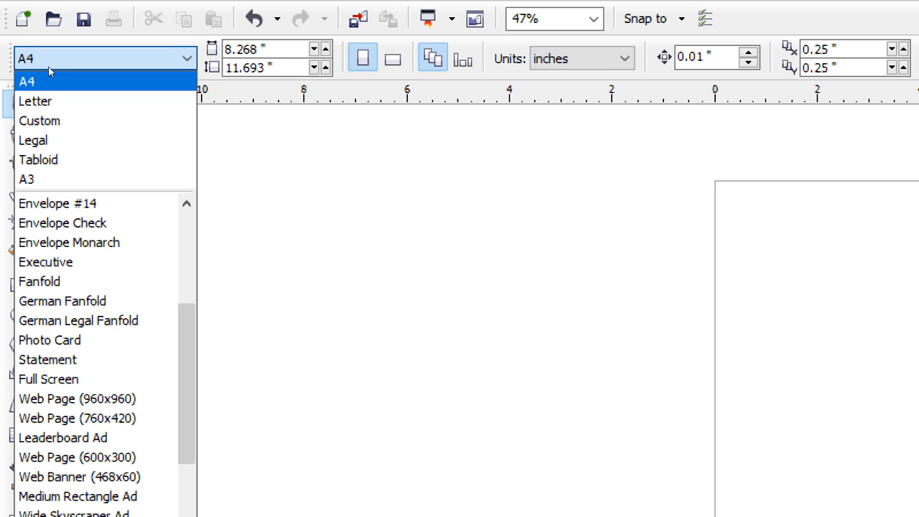
key(Return)
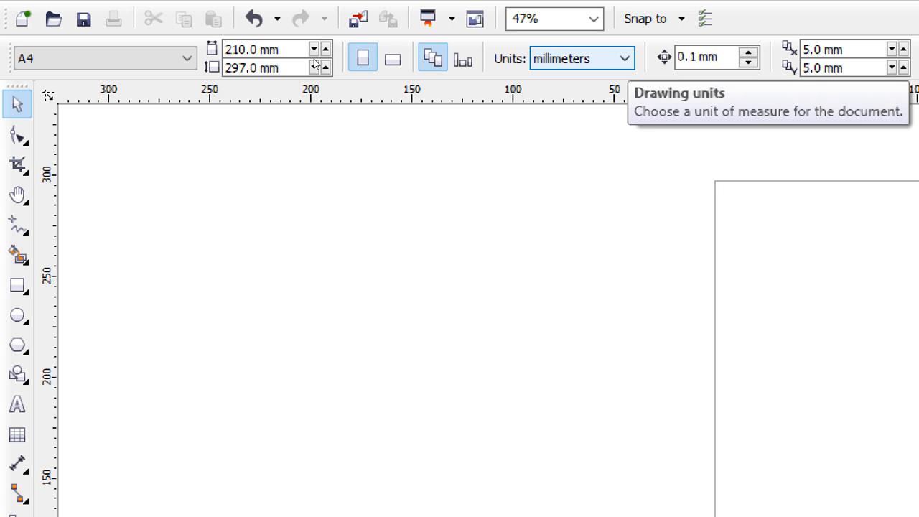
Step: Set the document's drawing units to inches
click(582, 59)
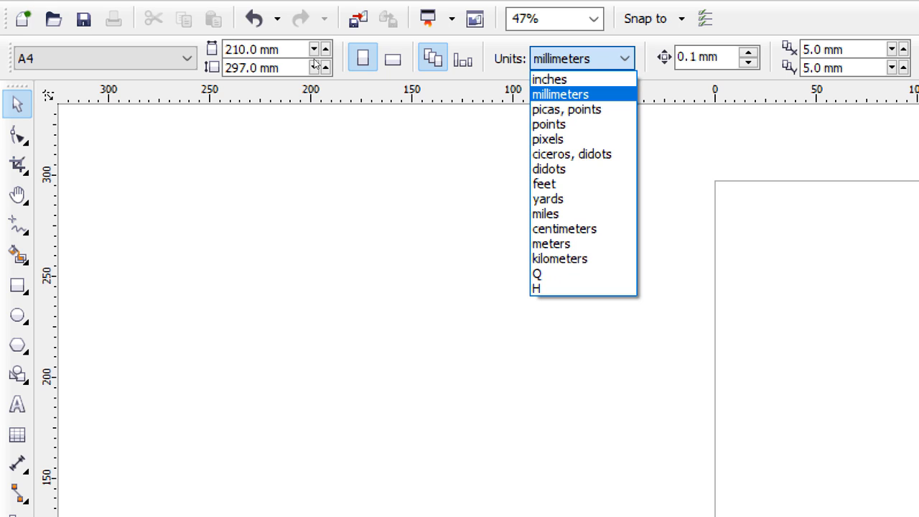
key(Up)
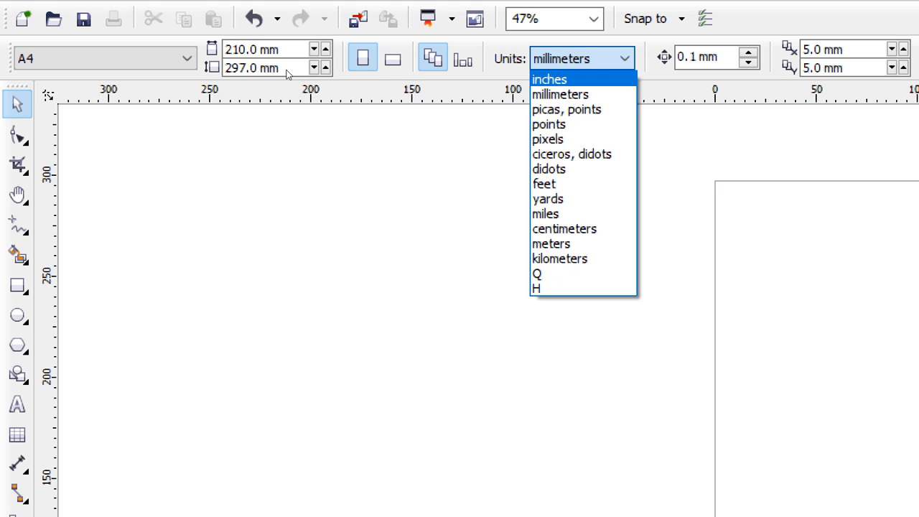
key(Return)
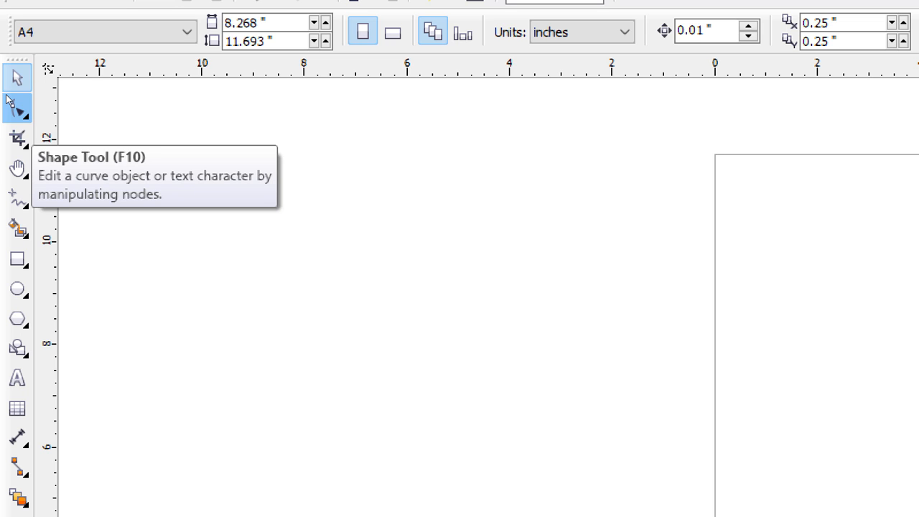
Step: Draw a rectangle about 3.2 by 2.5 inches on the upper page and a square about 3.27 inches wide below it
click(10, 102)
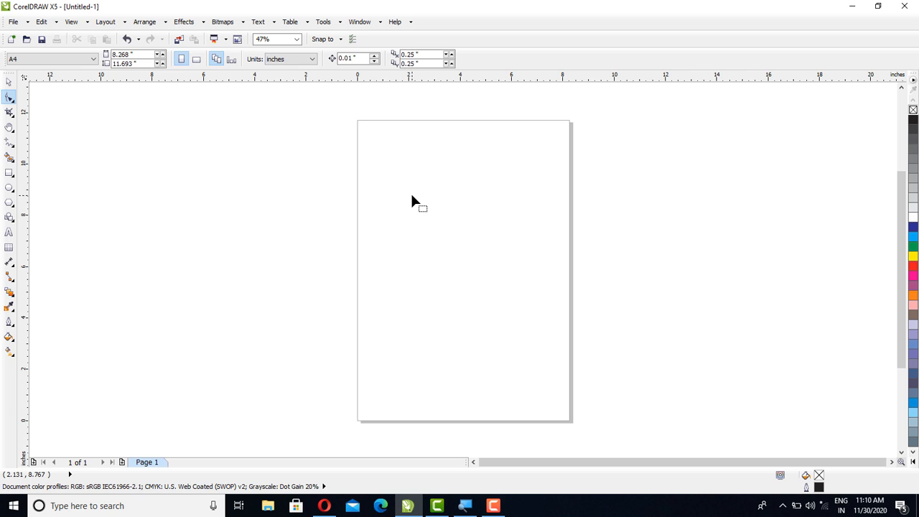
click(10, 174)
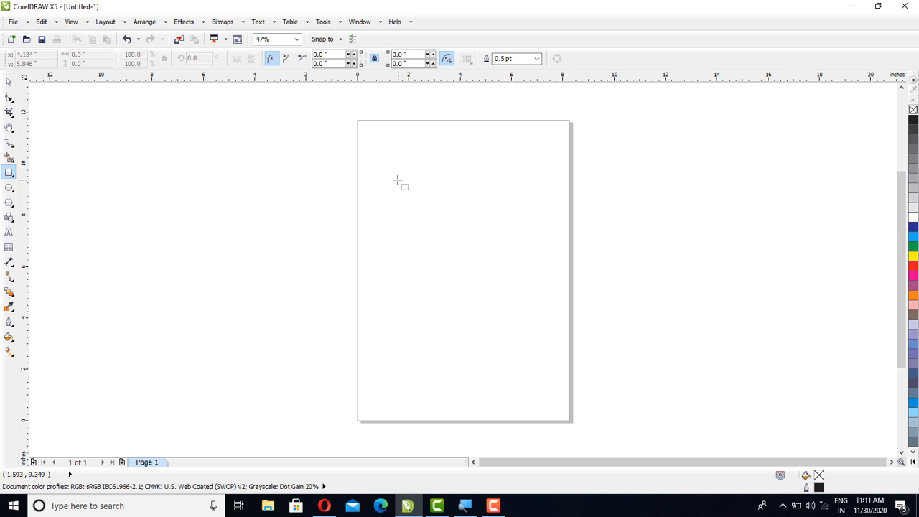
mouse_move(397, 180)
mouse_down()
mouse_move(439, 238)
mouse_move(486, 249)
mouse_move(481, 243)
mouse_up()
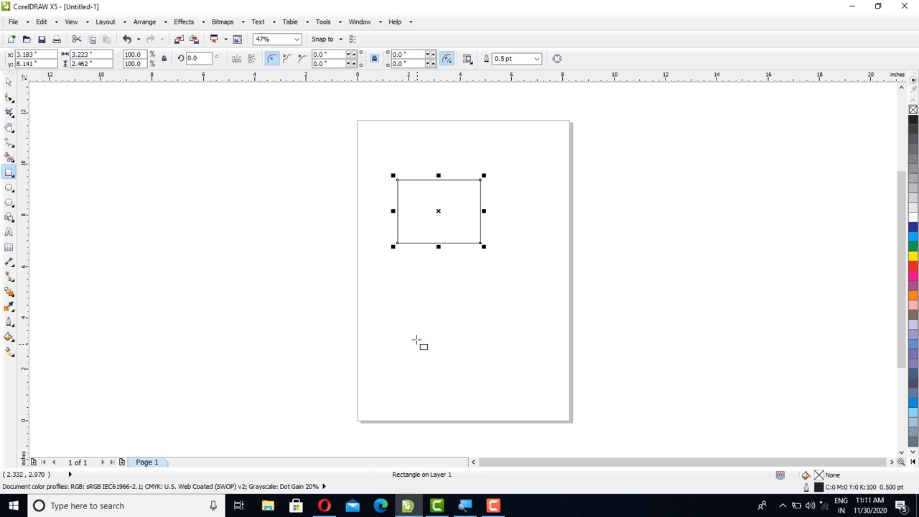
drag(411, 309, 495, 366)
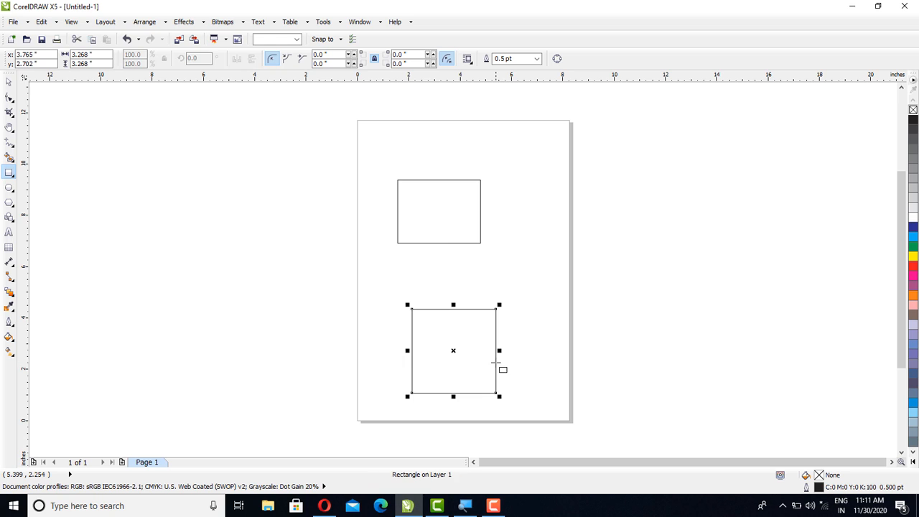
Step: Delete both the rectangle and the square from the page
click(9, 84)
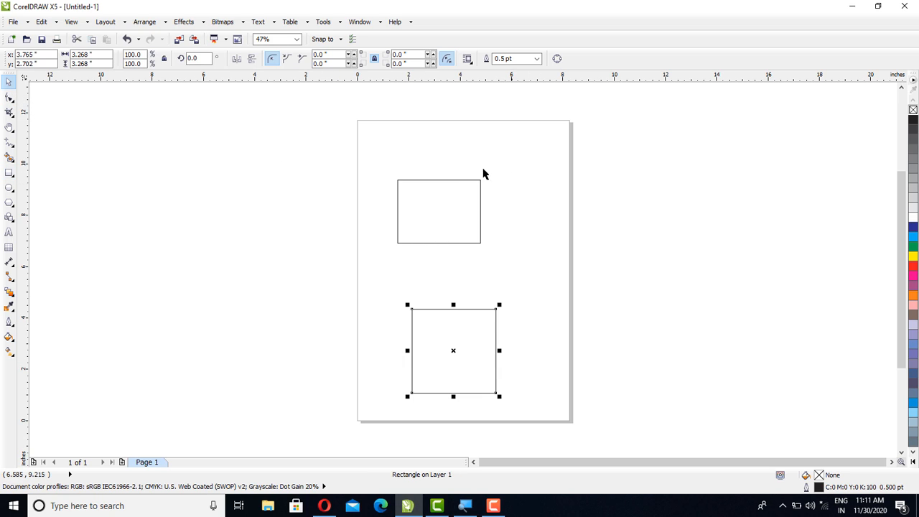
drag(385, 164, 527, 429)
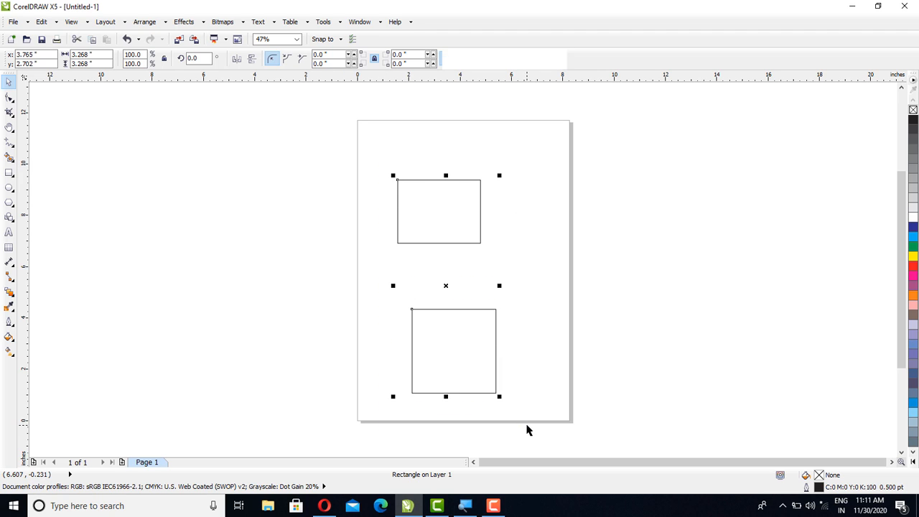
key(Delete)
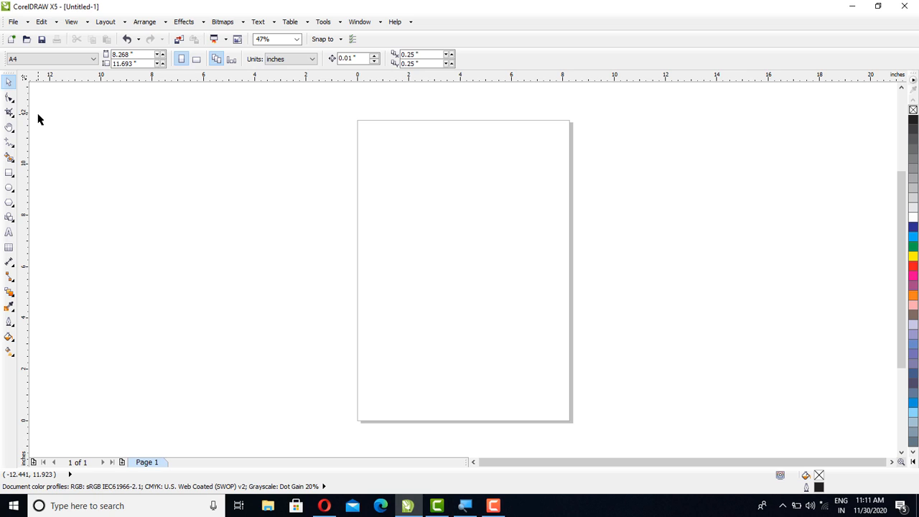
Step: Create a rectangle that exactly frames the A4 page with the Rectangle tool
click(10, 172)
double_click(9, 173)
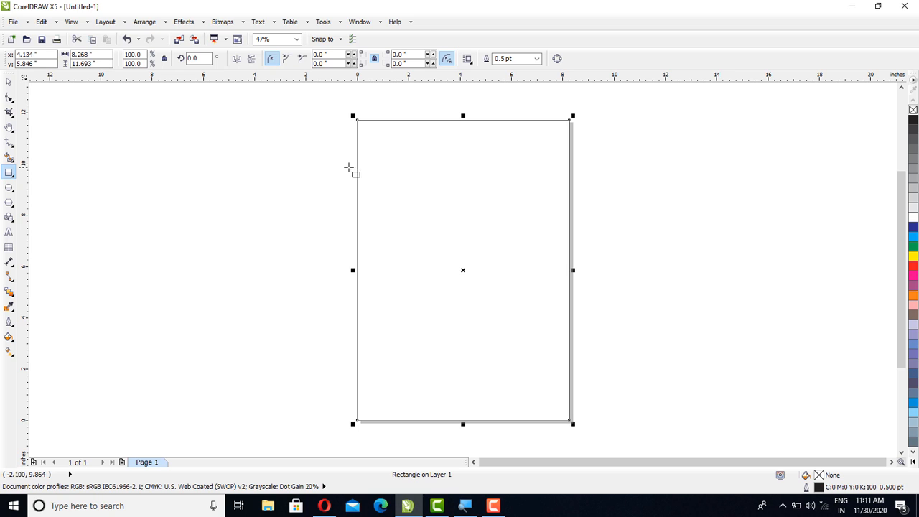
click(9, 82)
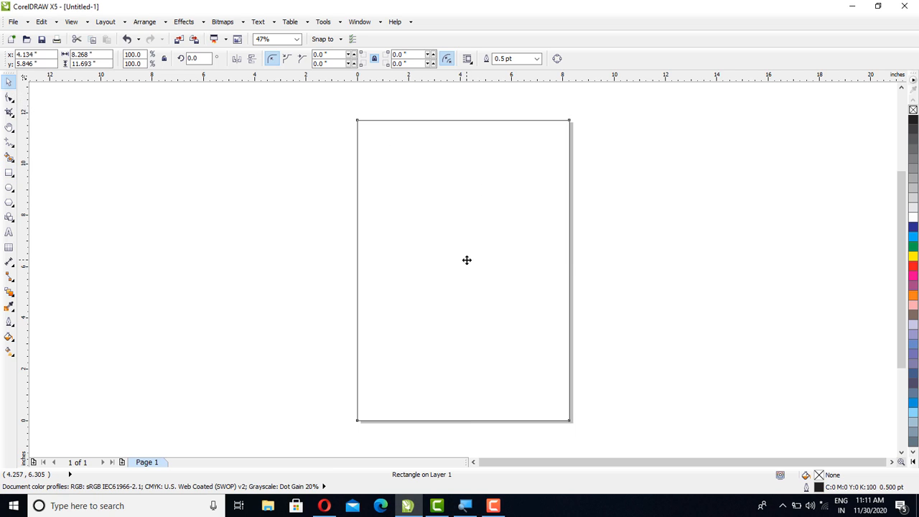
Step: Try moving the page-sized rectangle left and right off the page, undoing each move
drag(467, 258, 333, 250)
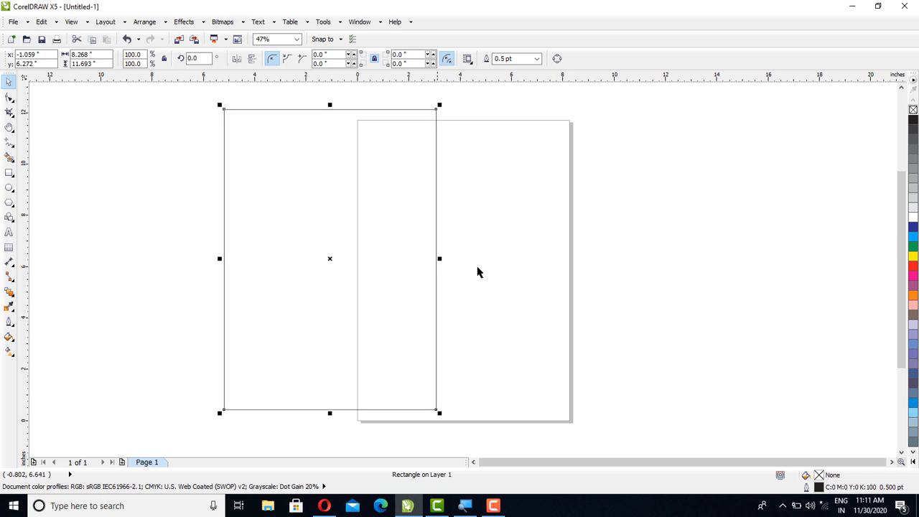
key(ctrl+z)
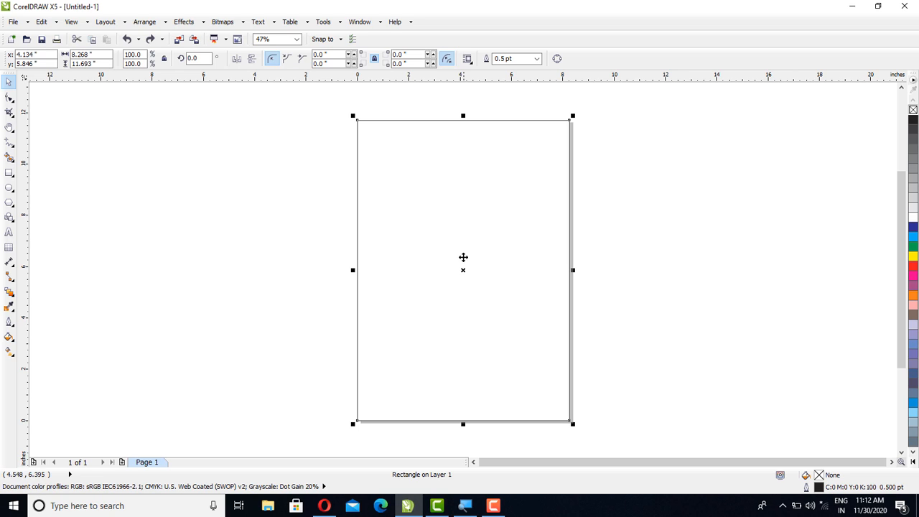
drag(455, 271, 548, 263)
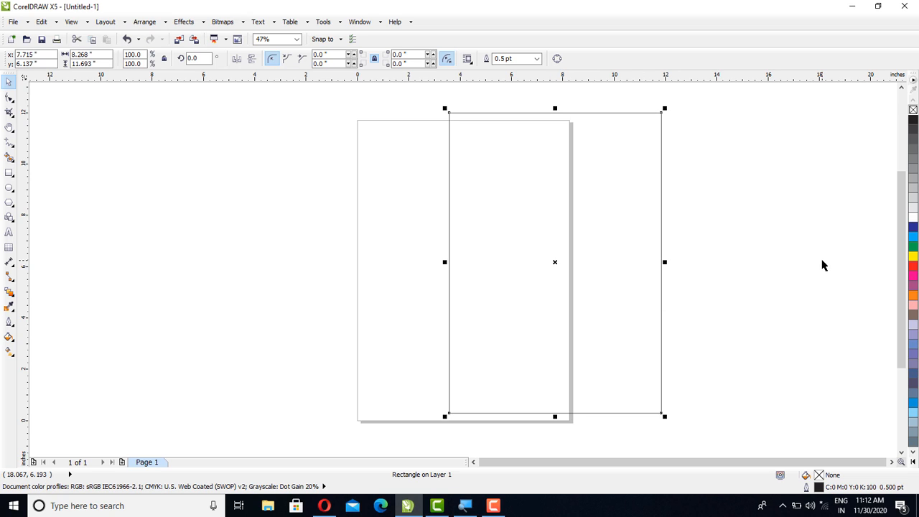
key(ctrl+z)
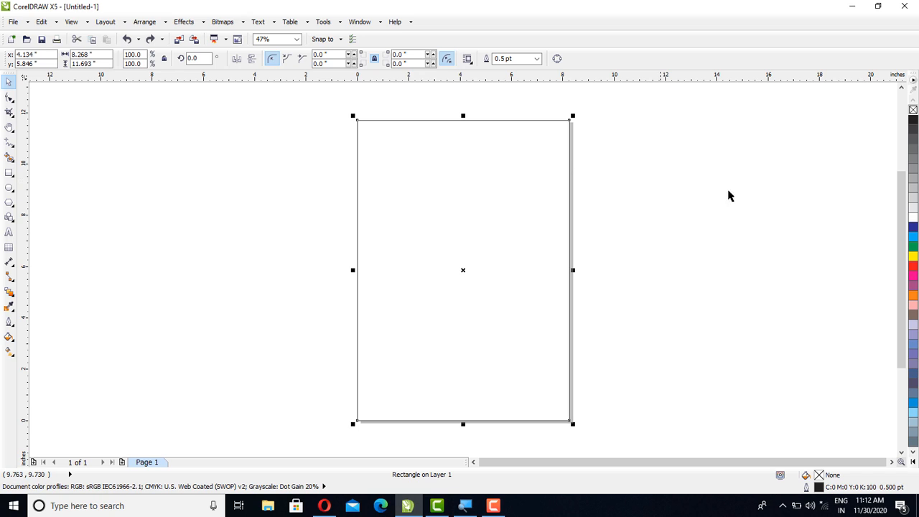
Step: Fill the page-sized rectangle with dark blue (C:100 M:100 Y:0 K:0) and place a duplicate offset about 3 inches to its left
click(913, 228)
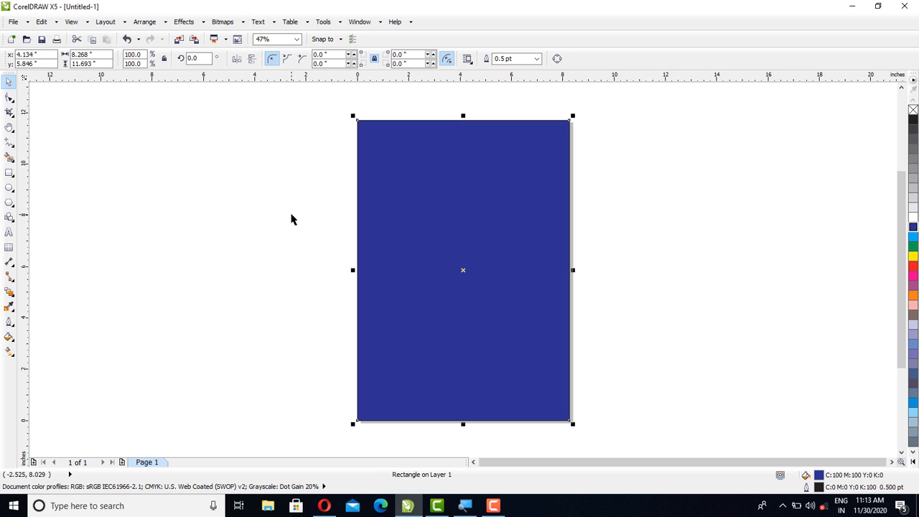
click(458, 267)
drag(458, 267, 385, 273)
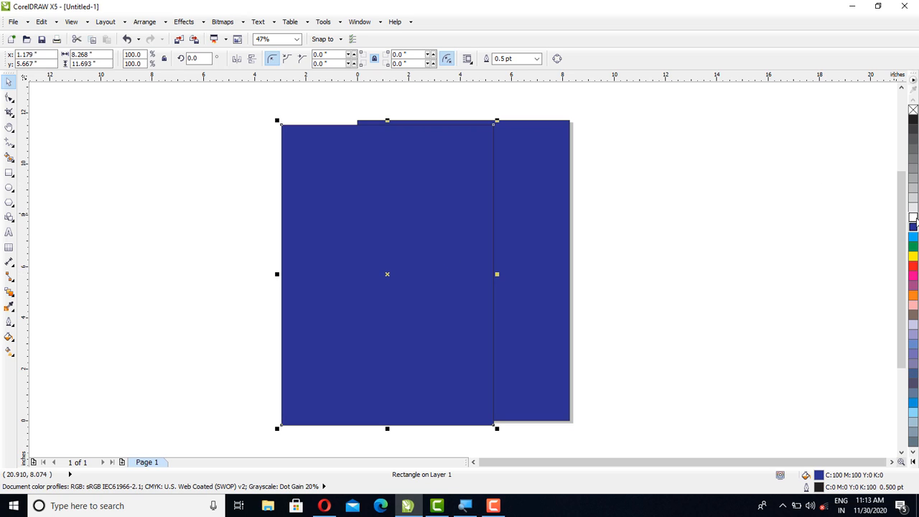
Step: Centre the duplicate rectangle on the page and fill it with white
click(914, 218)
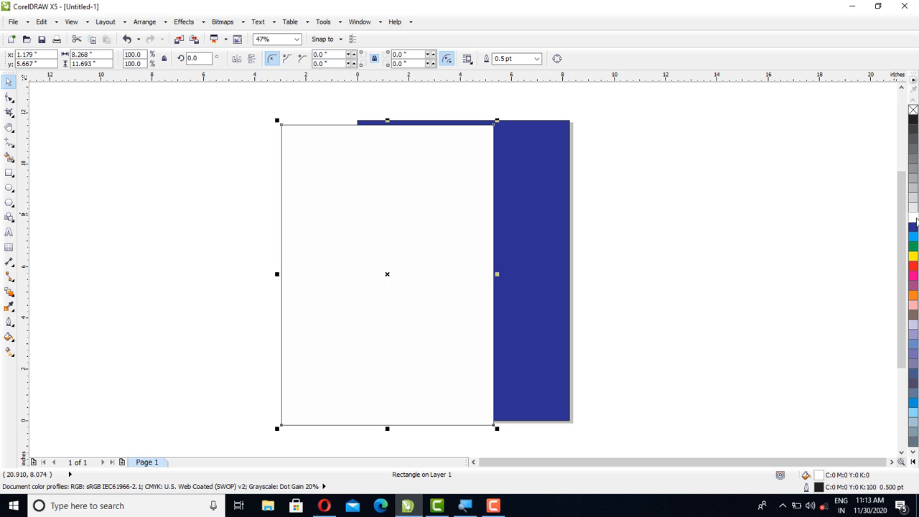
click(914, 226)
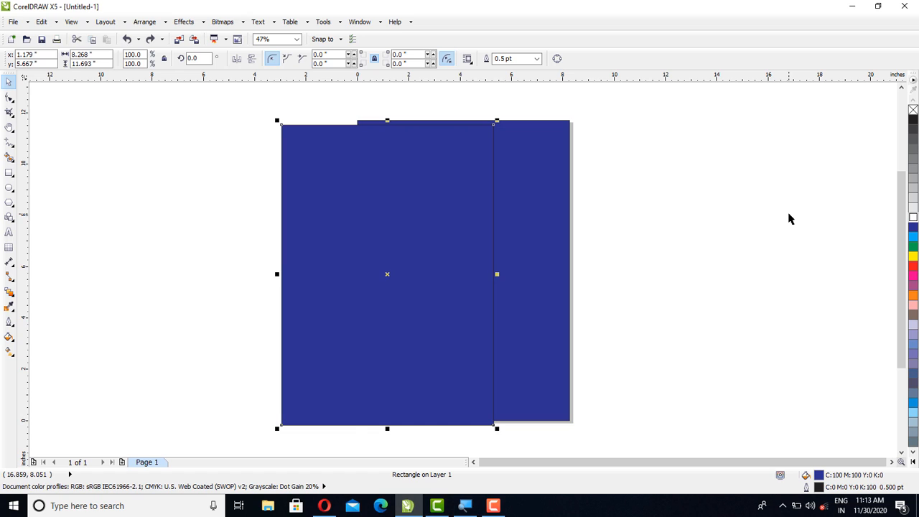
key(p)
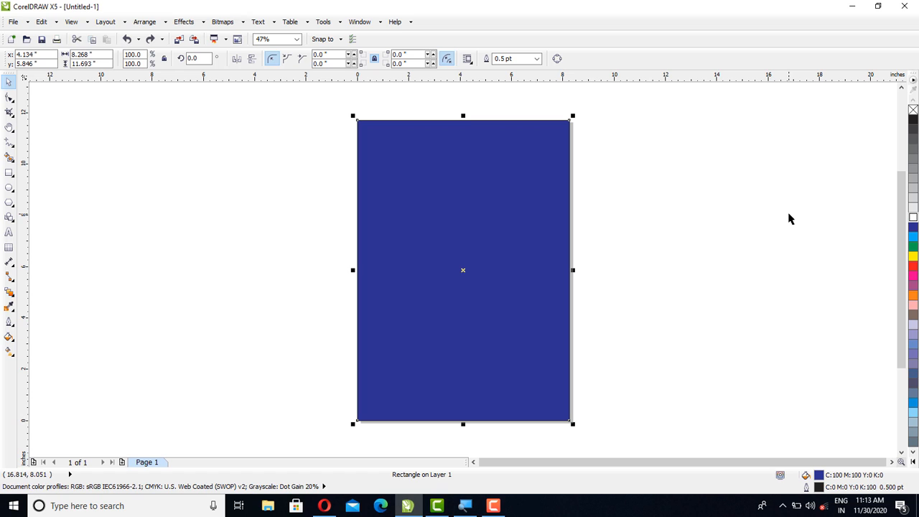
click(914, 219)
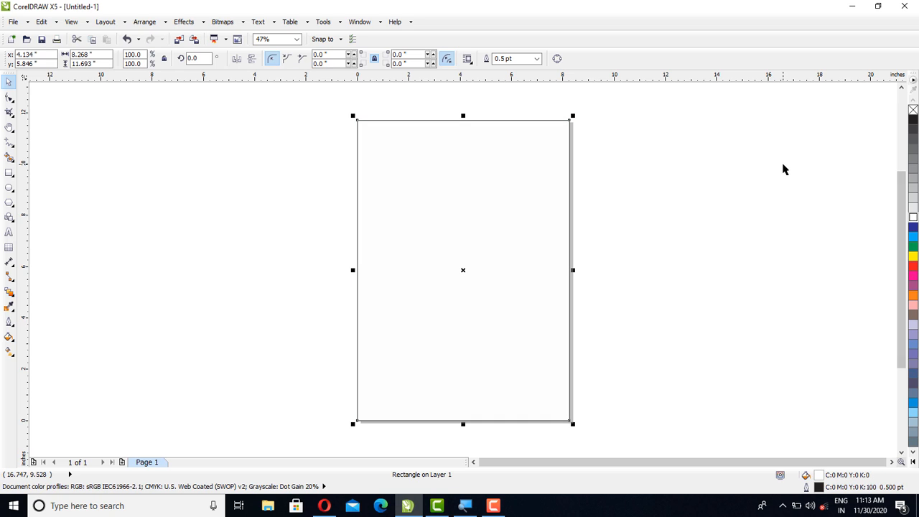
Step: Try rounding all four corners of the white rectangle to a radius of about 4.13 inches, and undo the rounding
click(10, 98)
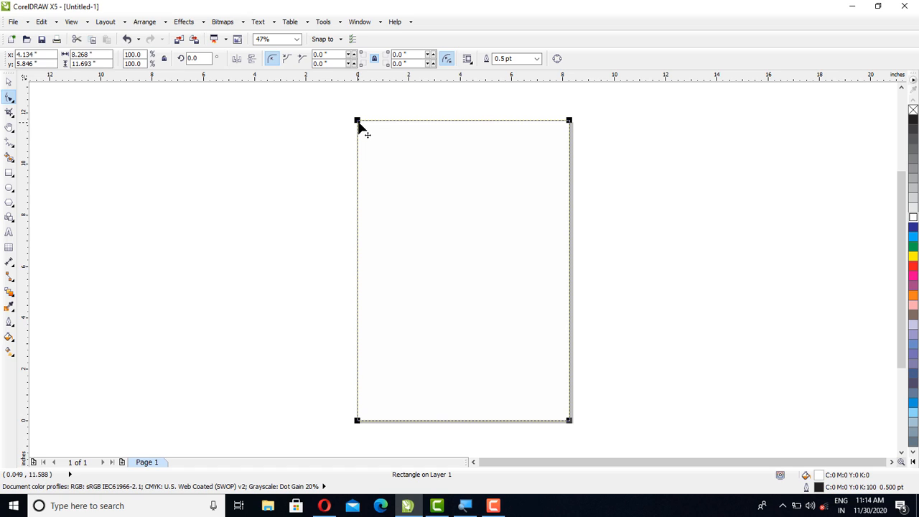
drag(359, 122, 407, 207)
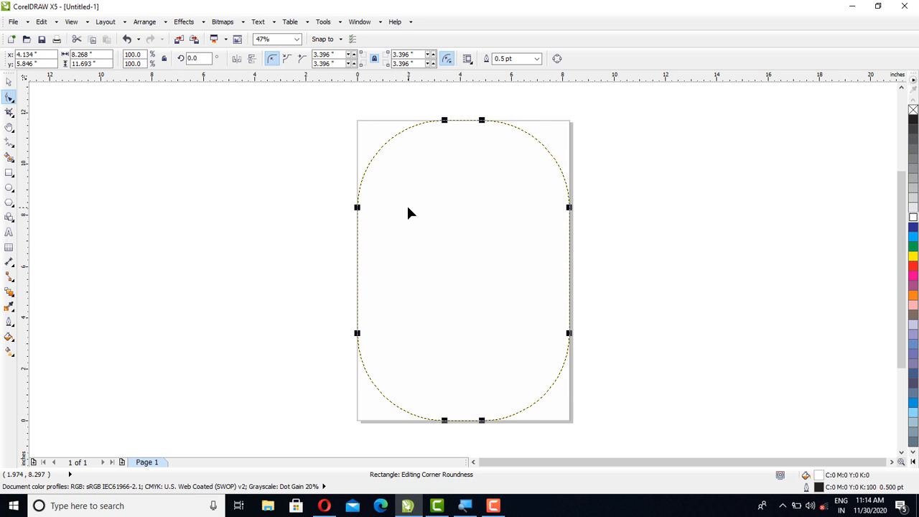
drag(407, 207, 413, 227)
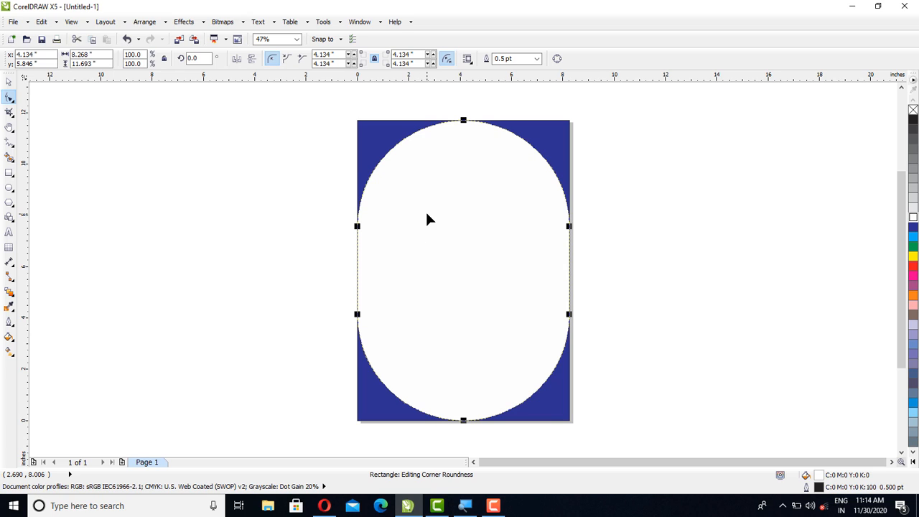
key(ctrl+z)
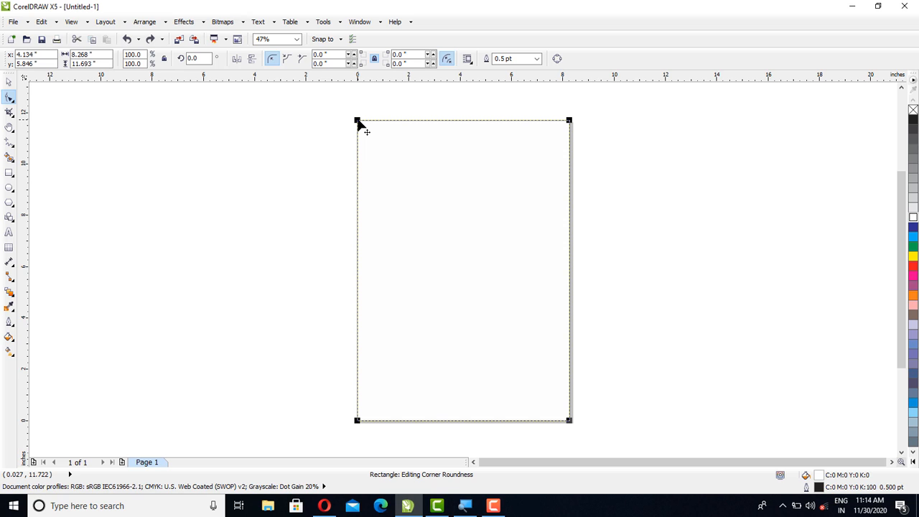
Step: Try rounding only the upper-left and lower-right corners of the white rectangle to a radius of about 4.13 inches, and undo both
drag(362, 123, 397, 213)
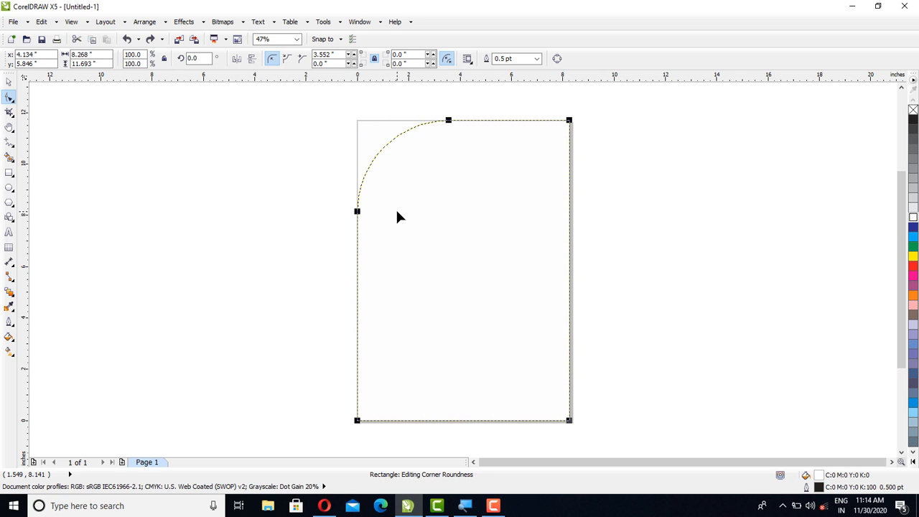
drag(397, 213, 414, 246)
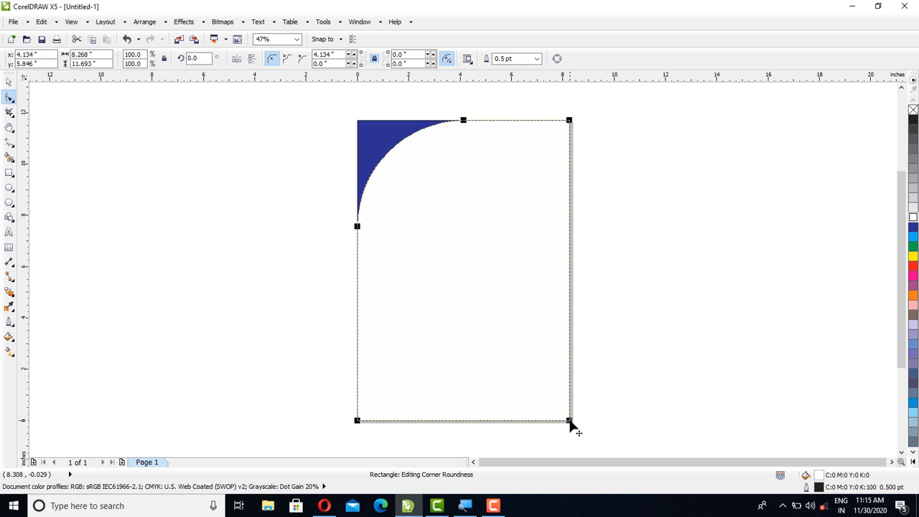
drag(569, 421, 442, 283)
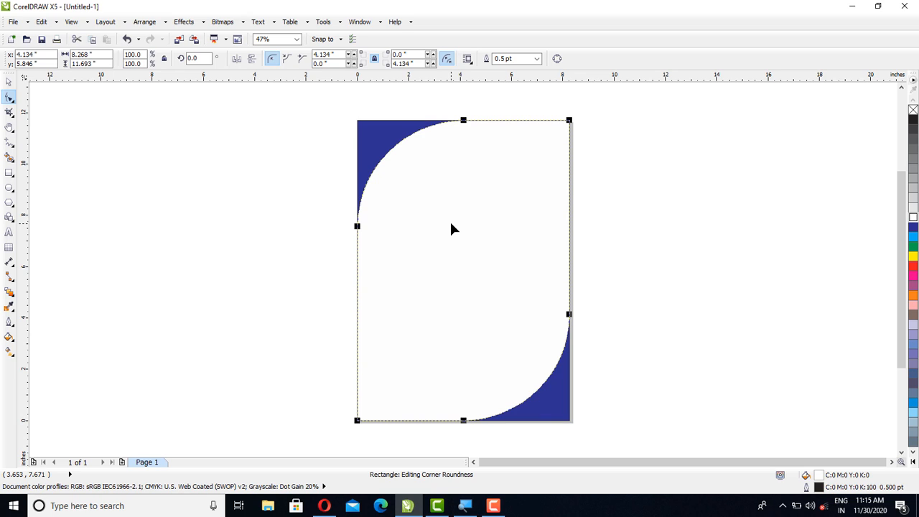
key(ctrl+z)
key(ctrl+z)
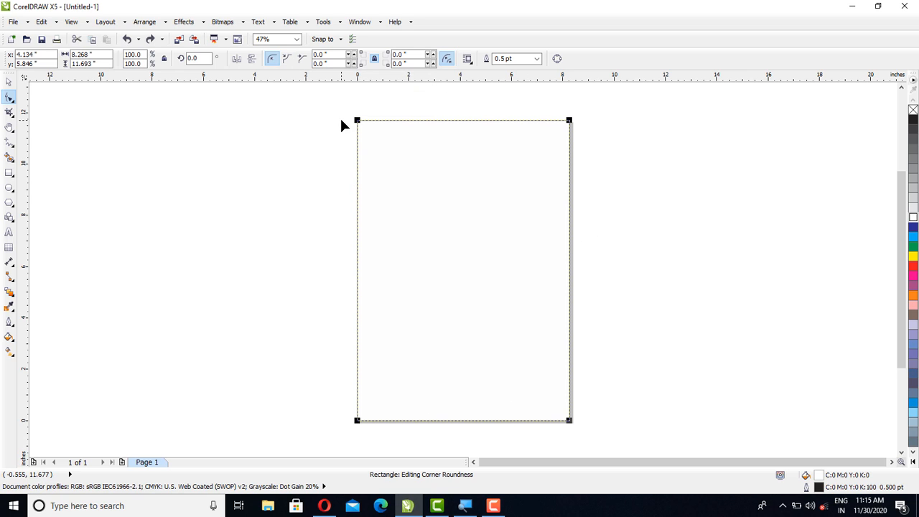
Step: Set the white rectangle's corner style to scalloped, try it against chamfered with all corners at about 4.07 inches, and undo the radius
click(287, 58)
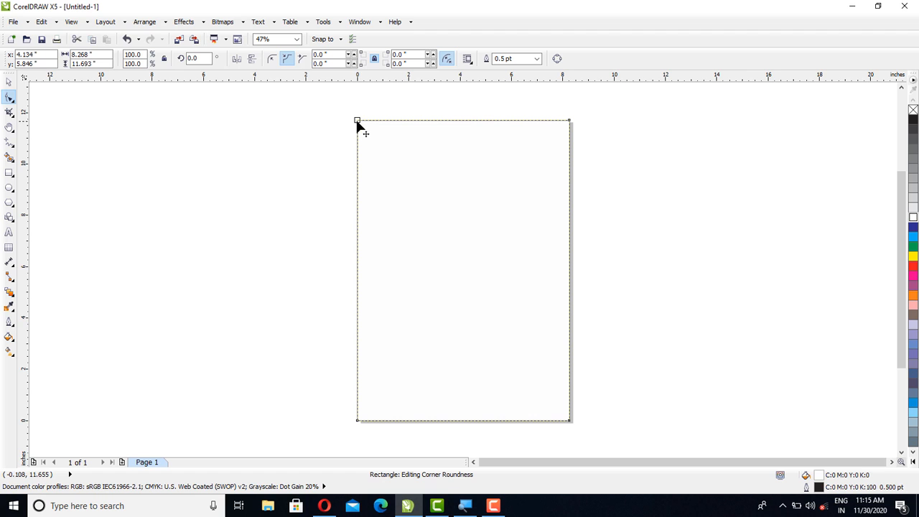
drag(356, 121, 409, 227)
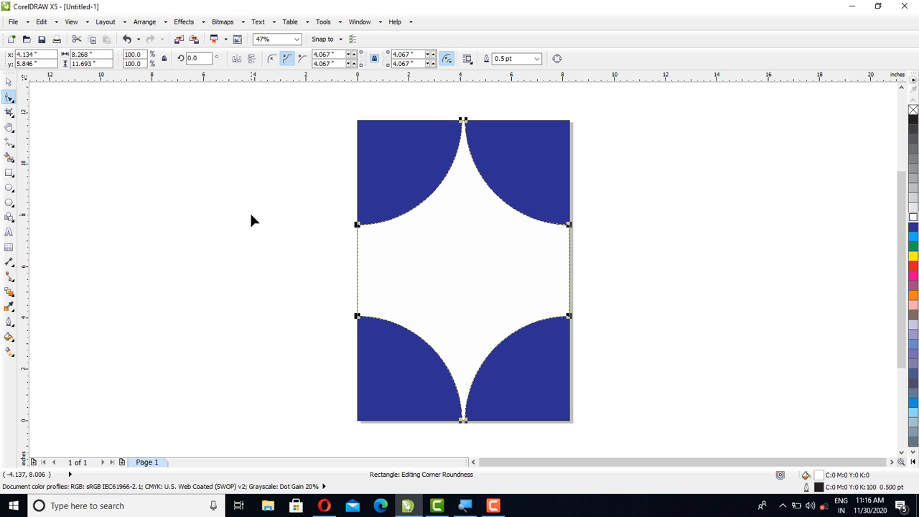
click(301, 62)
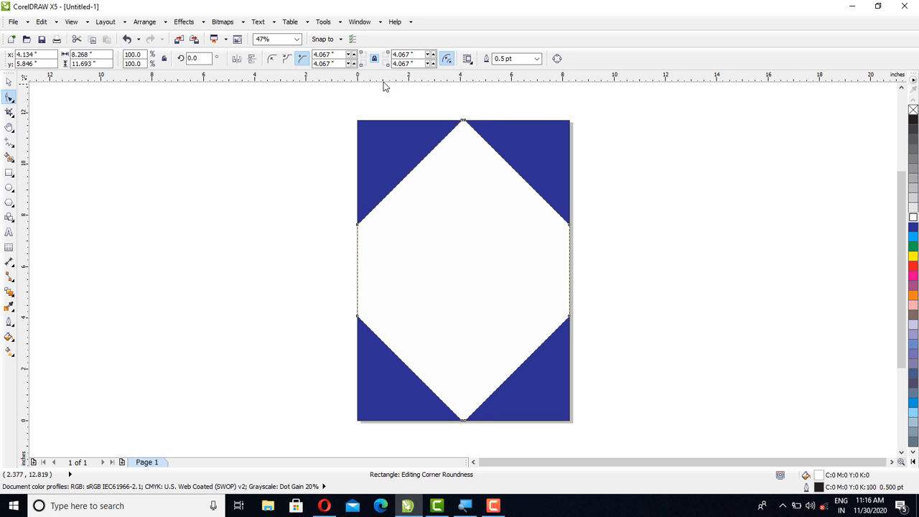
click(288, 59)
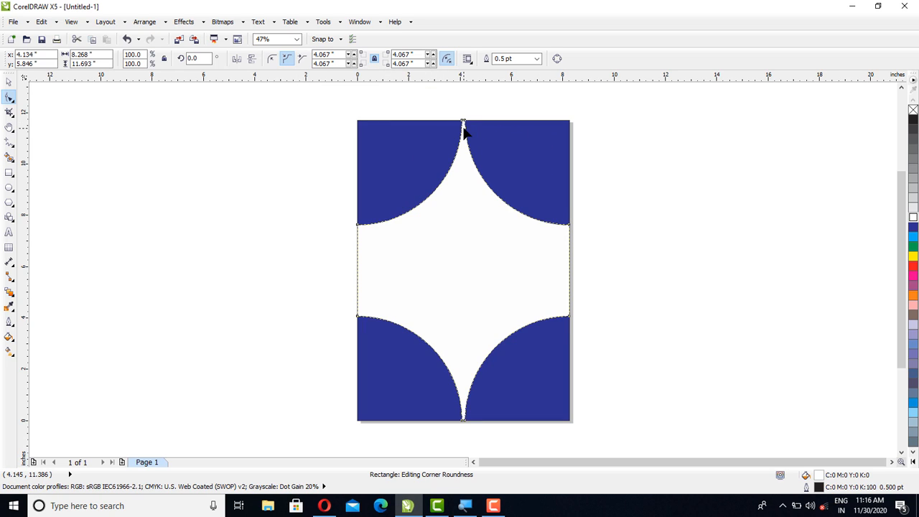
key(ctrl+z)
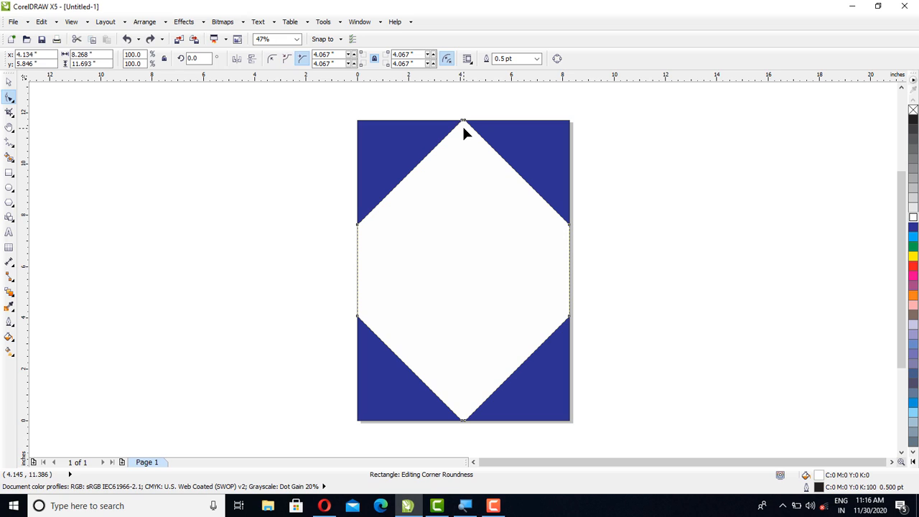
key(ctrl+shift+z)
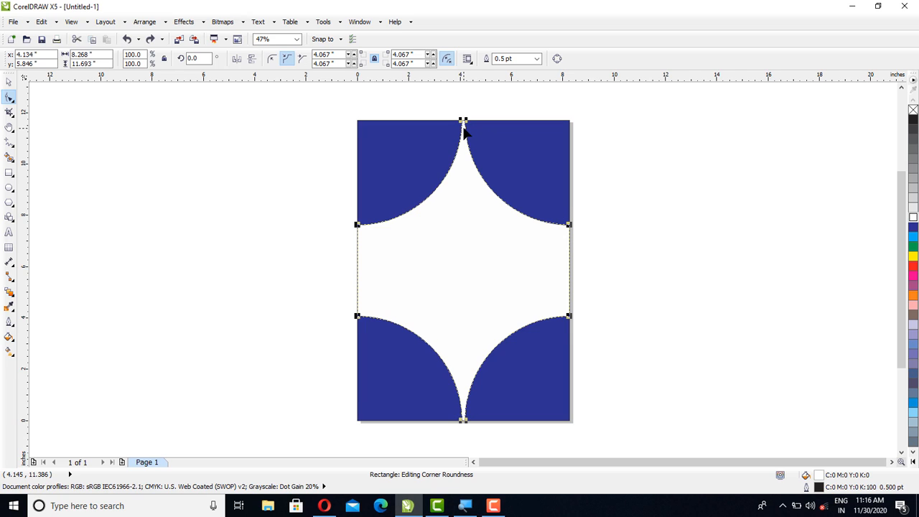
key(ctrl+z)
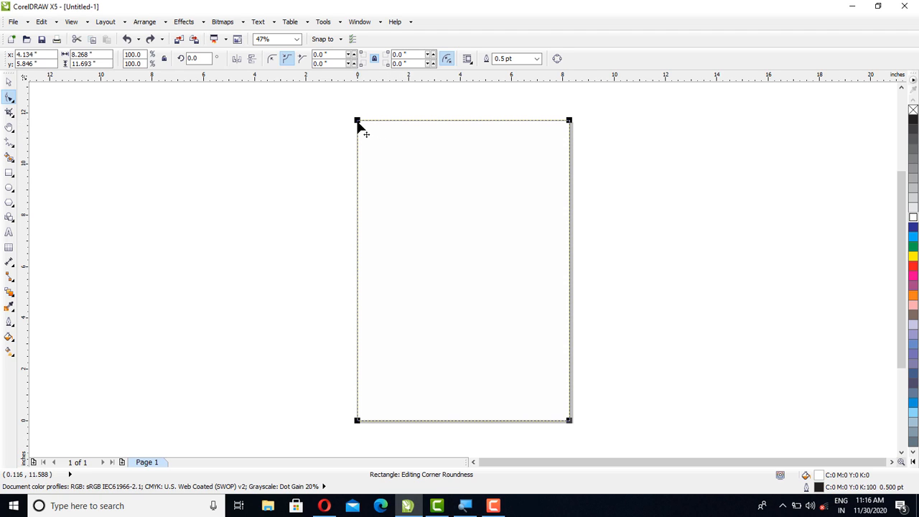
Step: Scallop only the white rectangle's upper-left corner to a radius of about 3.8 inches and its lower-right corner to about 4.13 inches
drag(358, 123, 428, 223)
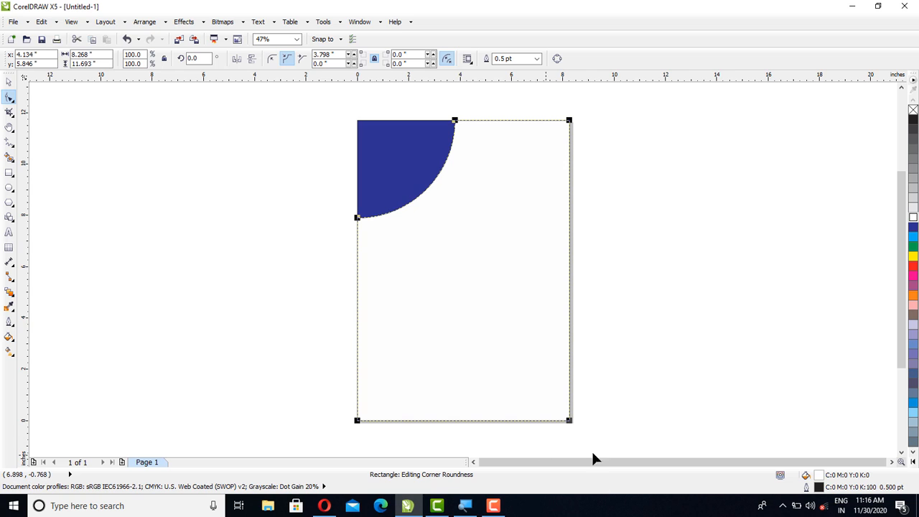
drag(570, 422, 454, 257)
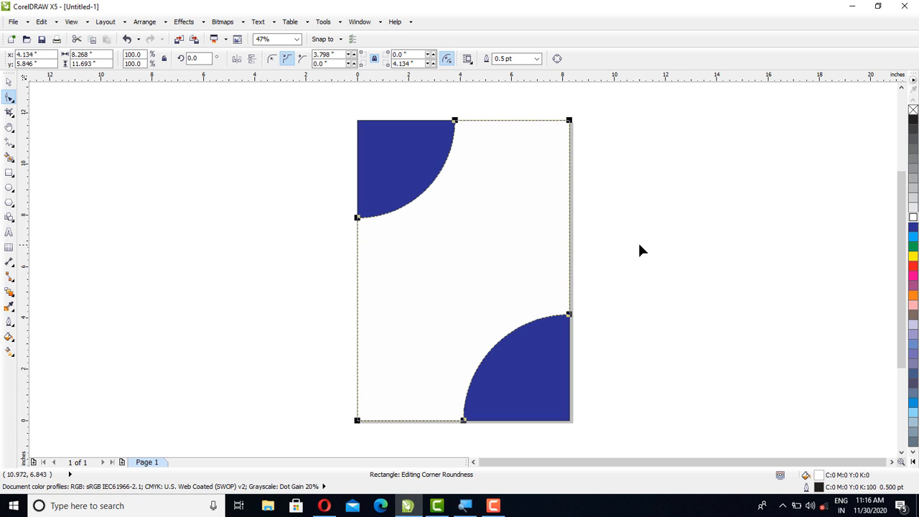